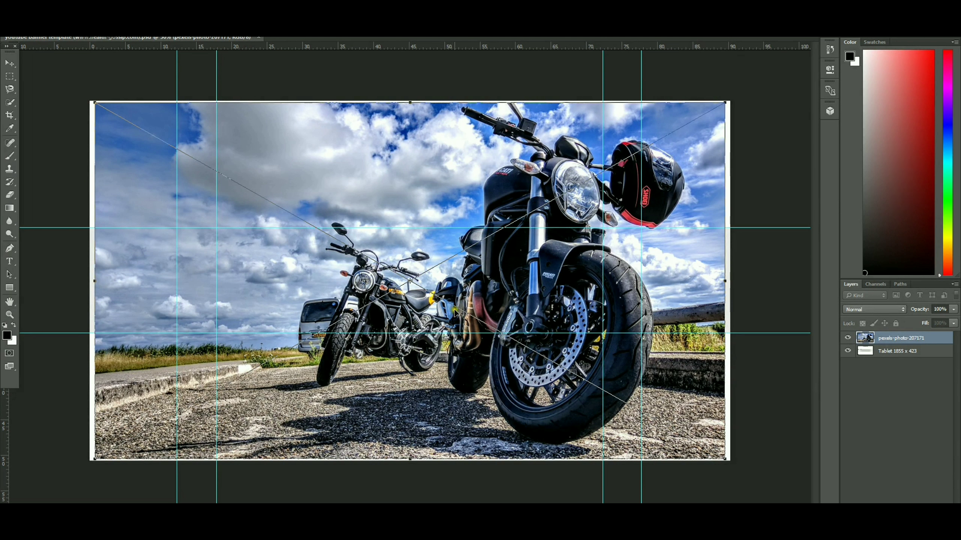
Scale and position the placed motorcycle photo to cover the entire banner canvas, and commit the transform
left_click_drag(470, 320, 465, 318)
left_click_drag(716, 458, 728, 463)
key("Return")
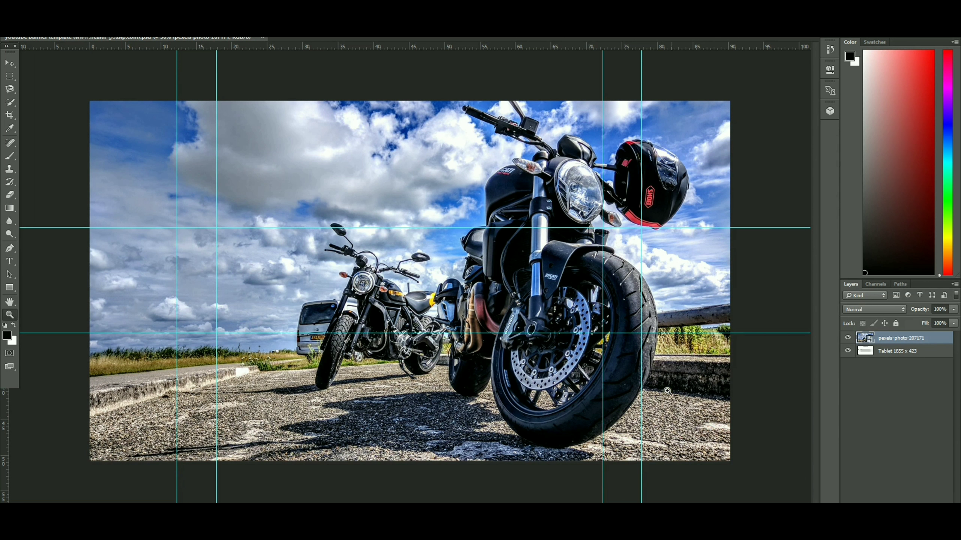
Rasterize the motorcycle photo layer and duplicate it, leaving the original layer selected
left_click(898, 338)
right_click(897, 338)
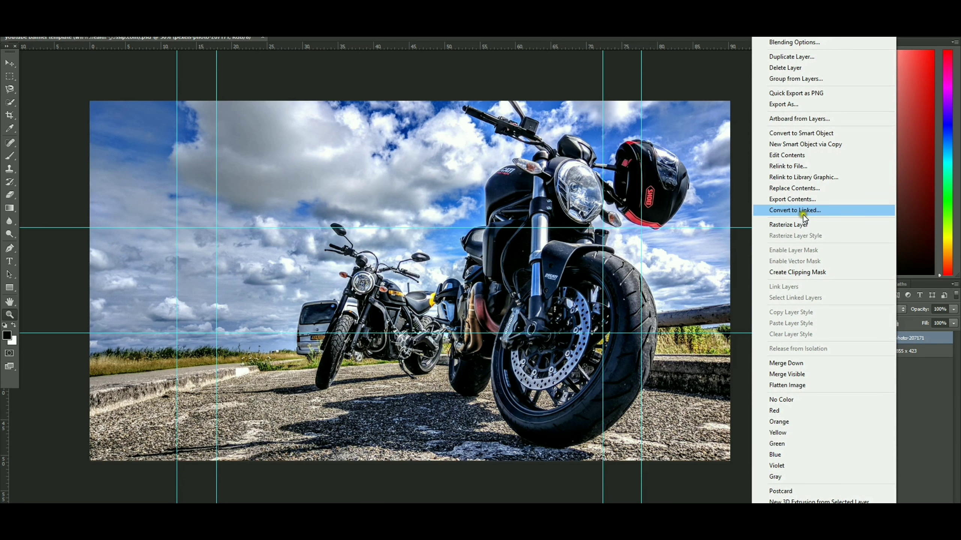
left_click(803, 226)
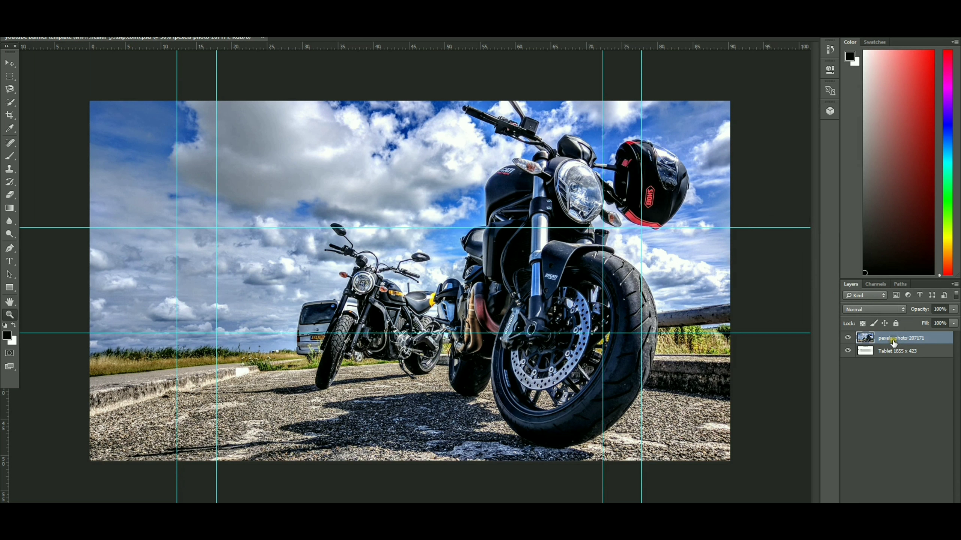
left_click_drag(894, 340, 933, 511)
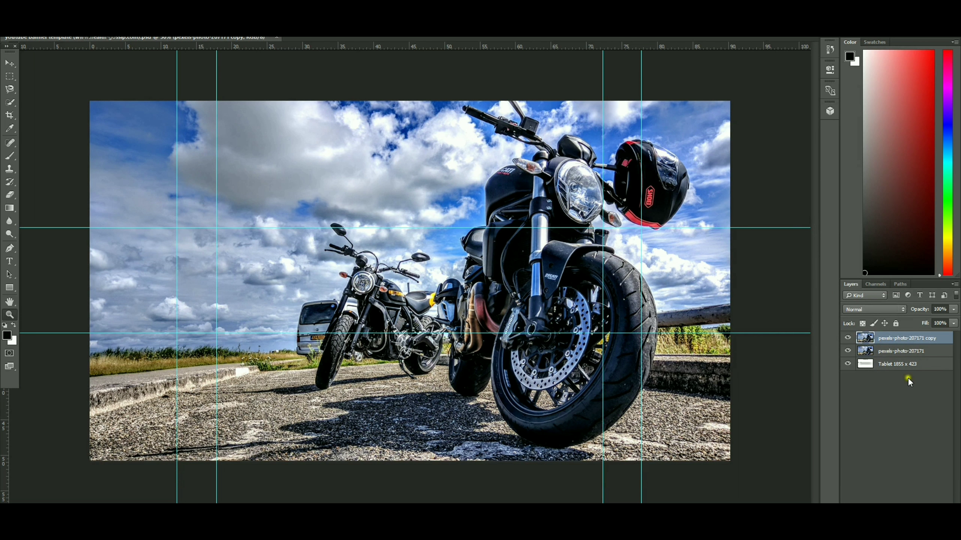
left_click(892, 351)
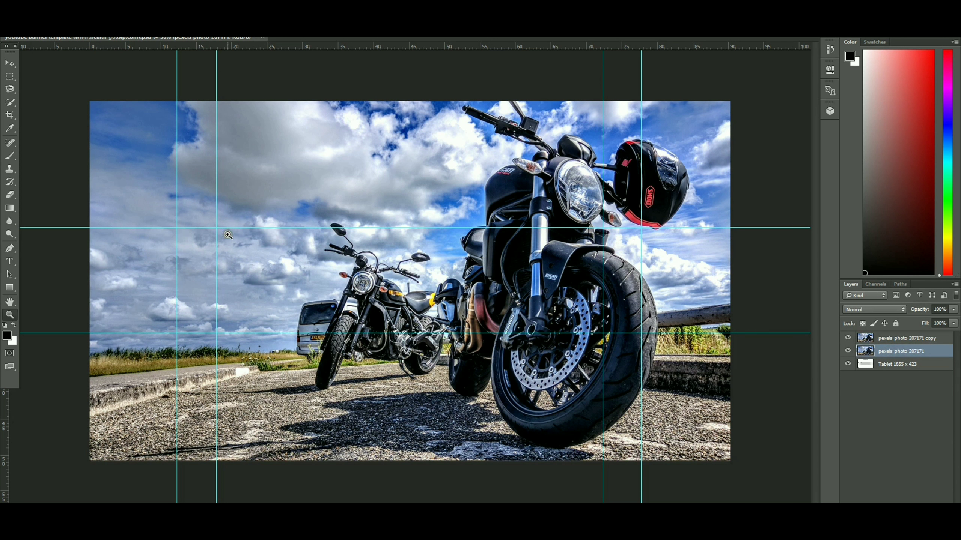
Hide both photo layers to examine the template's device zones and safe zone, and show them again
left_click(848, 351)
left_click(848, 338)
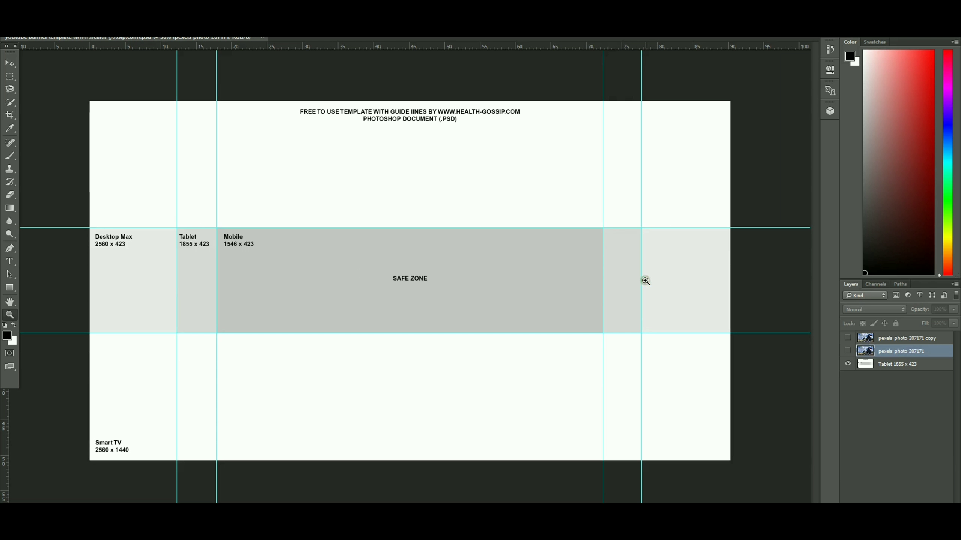
left_click(848, 351)
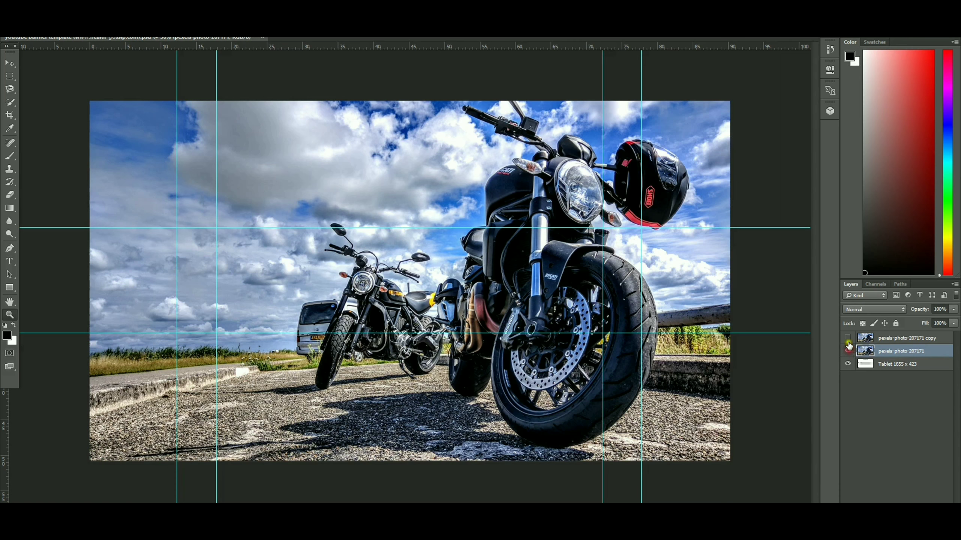
left_click(849, 339)
Draw a black rectangle across the full canvas width between the two horizontal guides, directly above the original photo layer
left_click(9, 287)
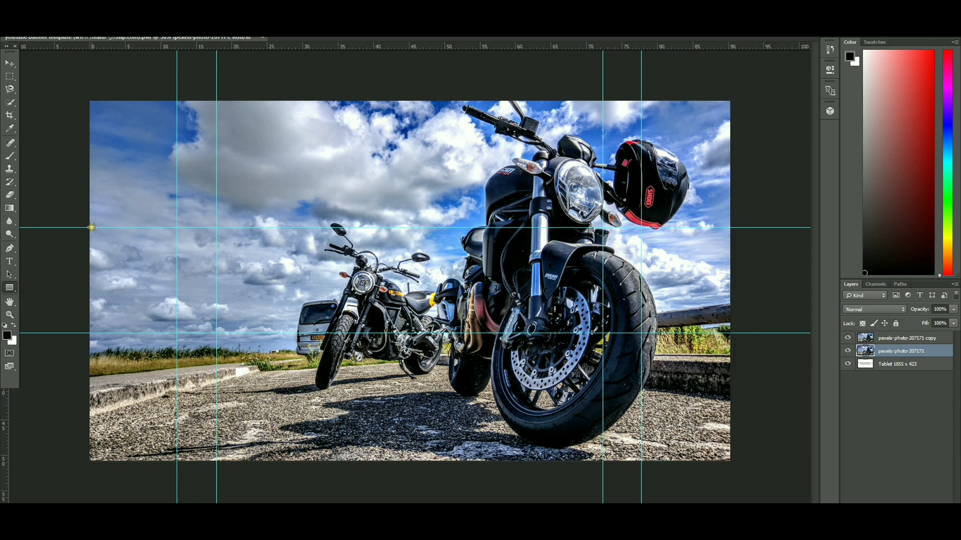
left_click_drag(90, 227, 730, 334)
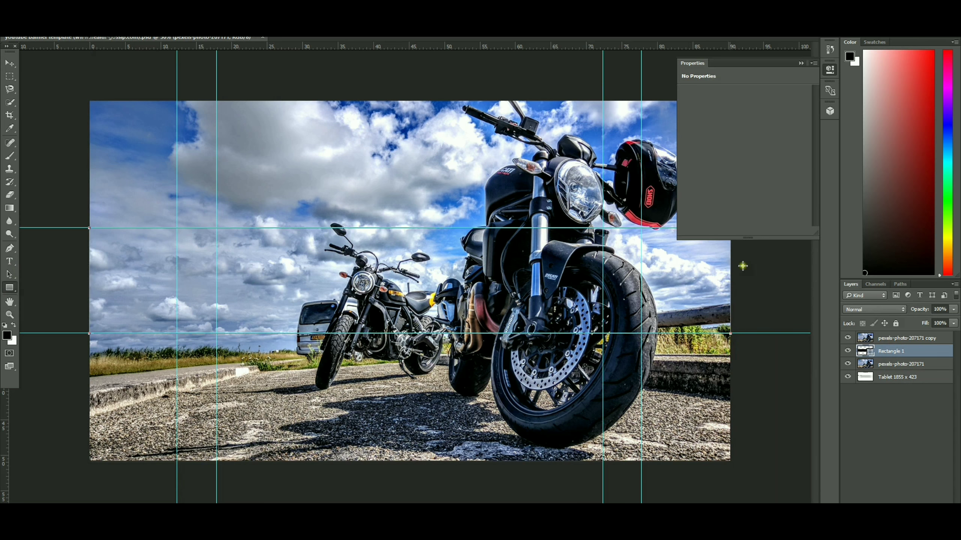
left_click(800, 63)
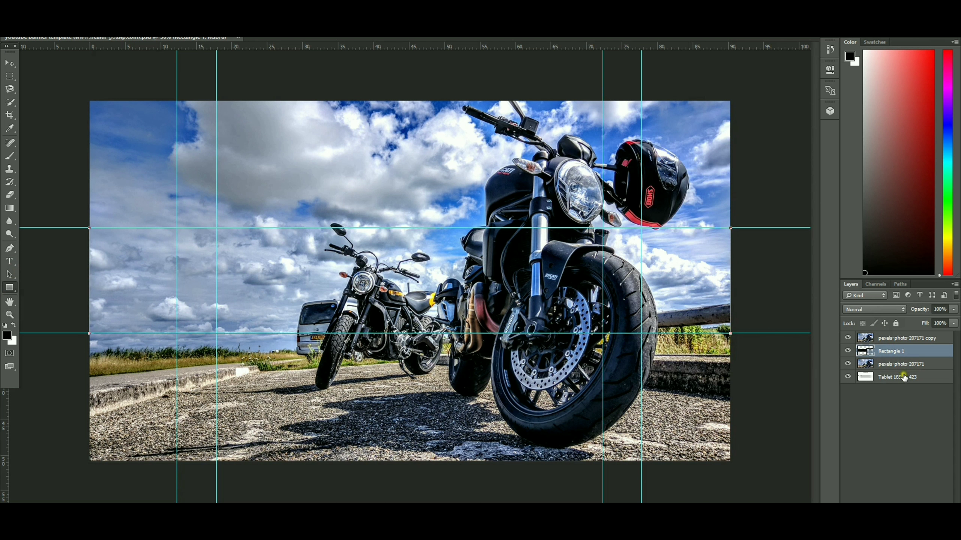
Hide the duplicate photo layer and rasterize the rectangle layer
left_click(848, 339)
left_click(881, 351)
left_click(555, 272)
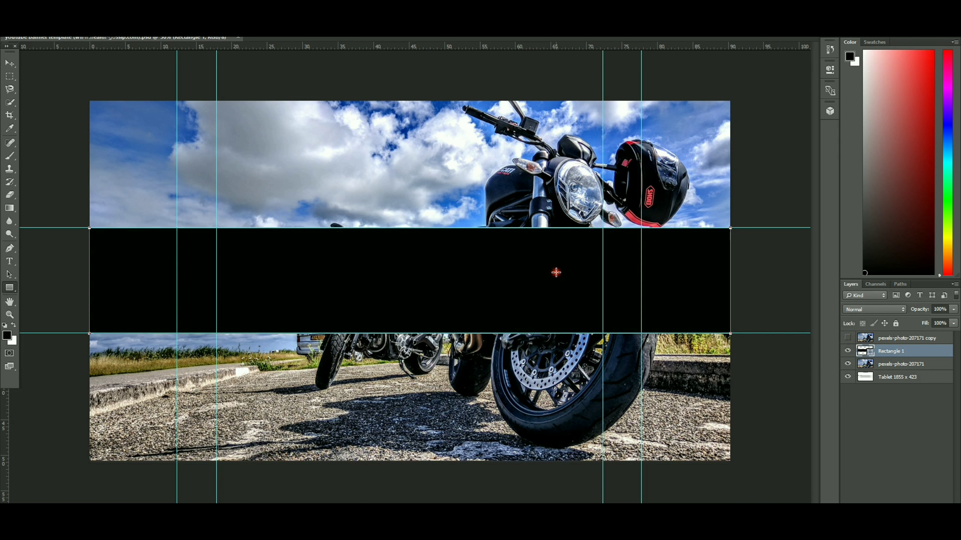
left_click(538, 153)
right_click(893, 356)
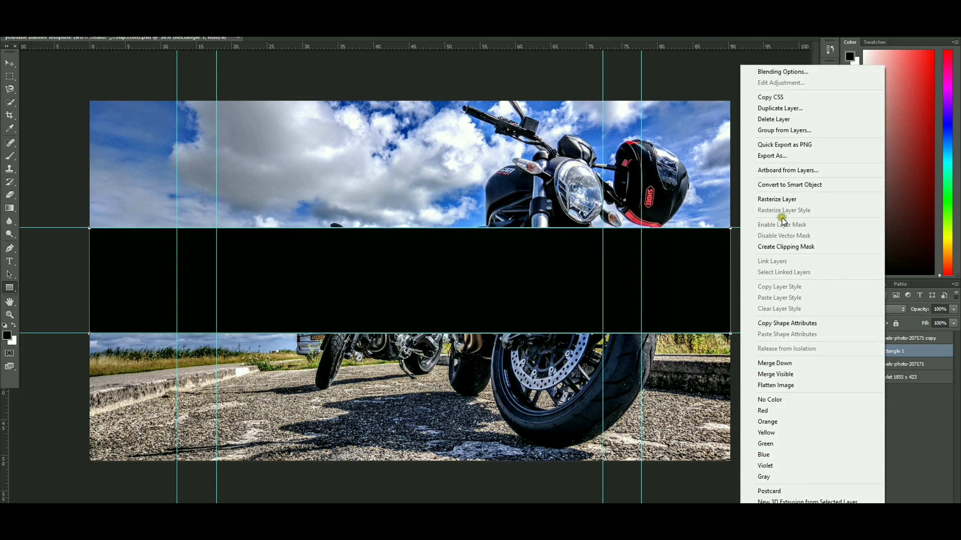
left_click(779, 199)
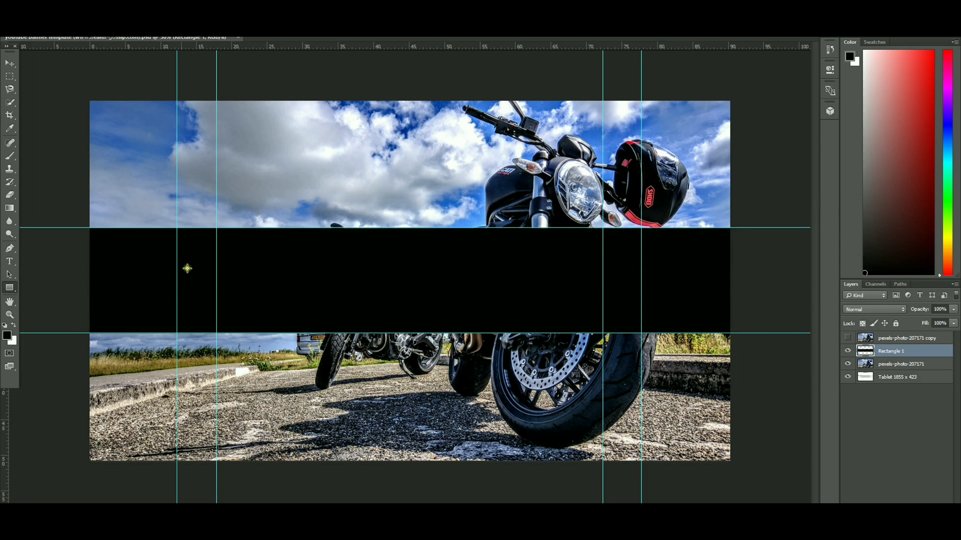
Show the duplicate photo layer and clip it to the rectangle layer with a clipping mask
left_click(876, 342)
left_click(847, 337)
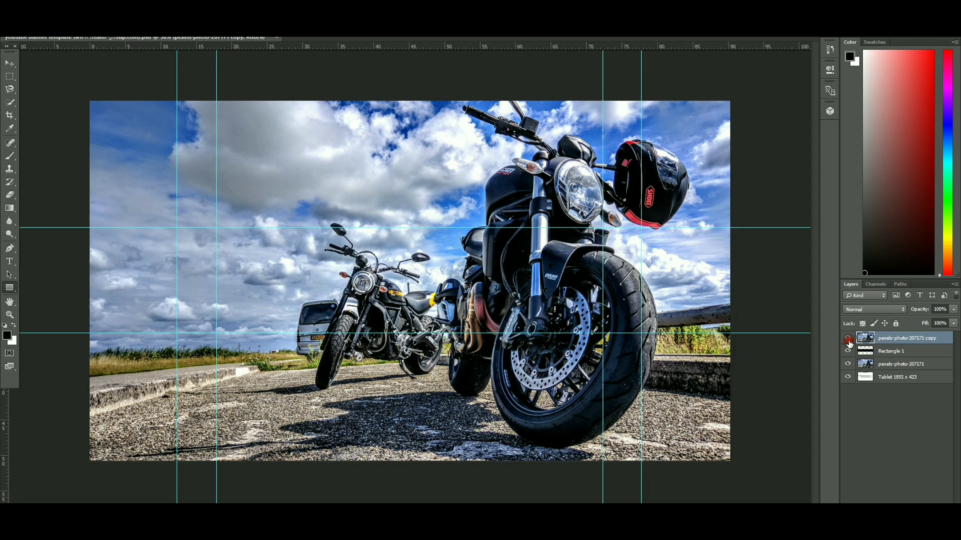
right_click(887, 341)
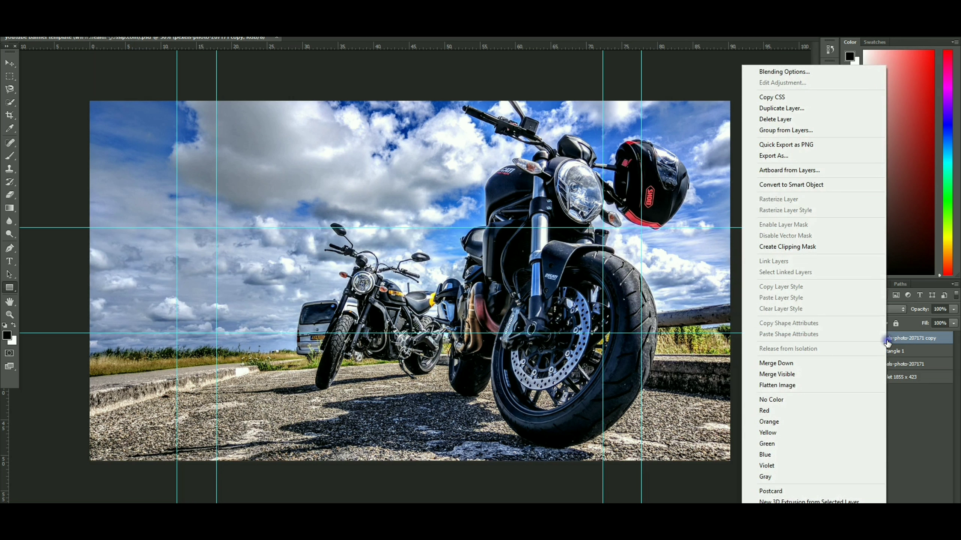
left_click(805, 247)
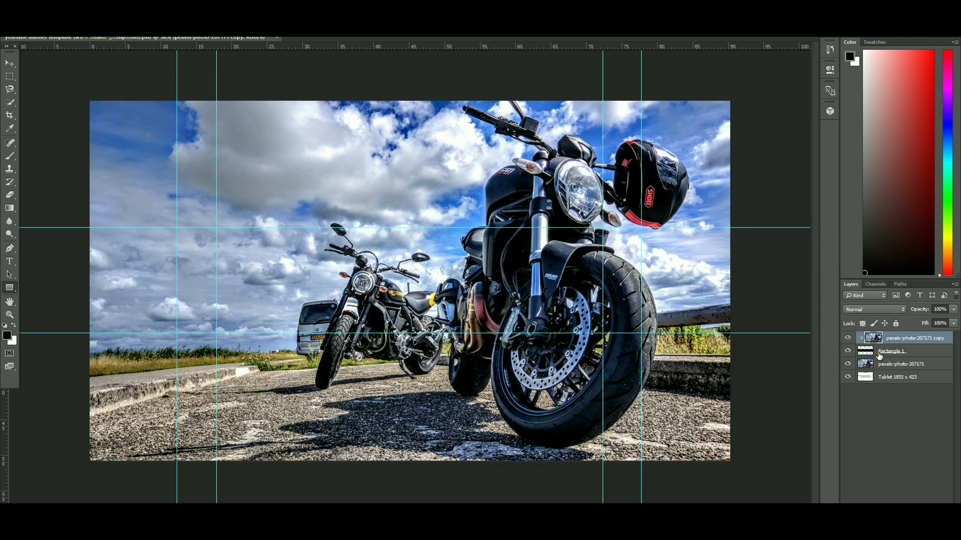
Convert the original photo layer to black and white using the Default preset
left_click(883, 366)
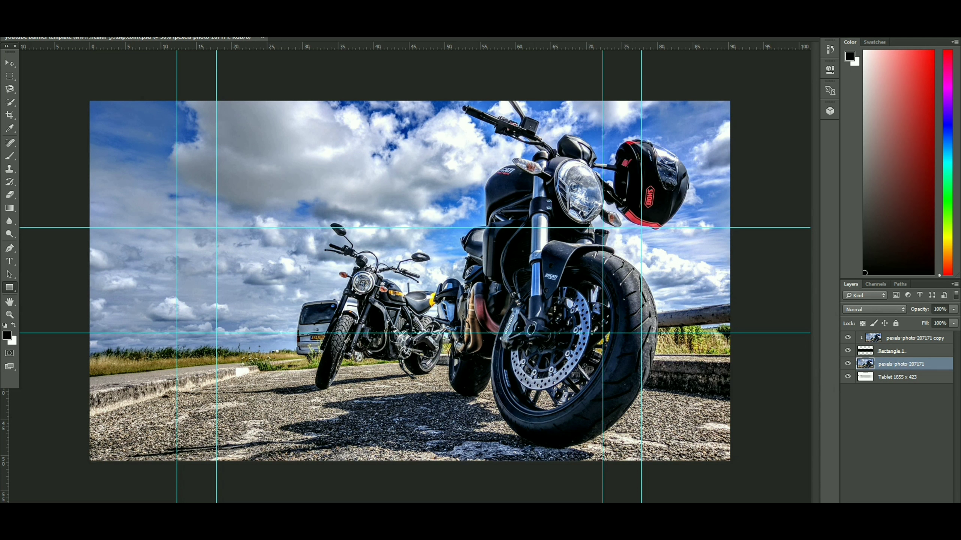
left_click(65, 8)
mouse_move(81, 38)
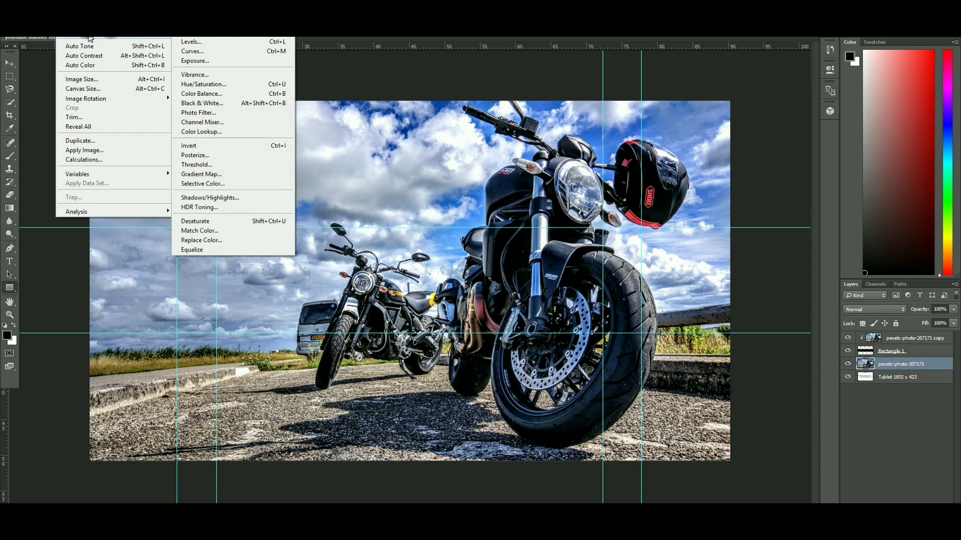
left_click(200, 104)
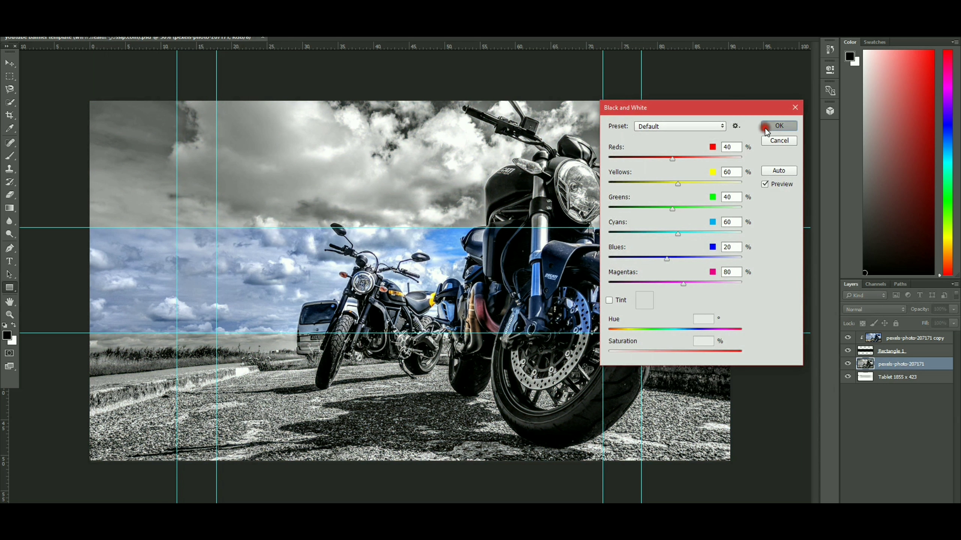
left_click(771, 126)
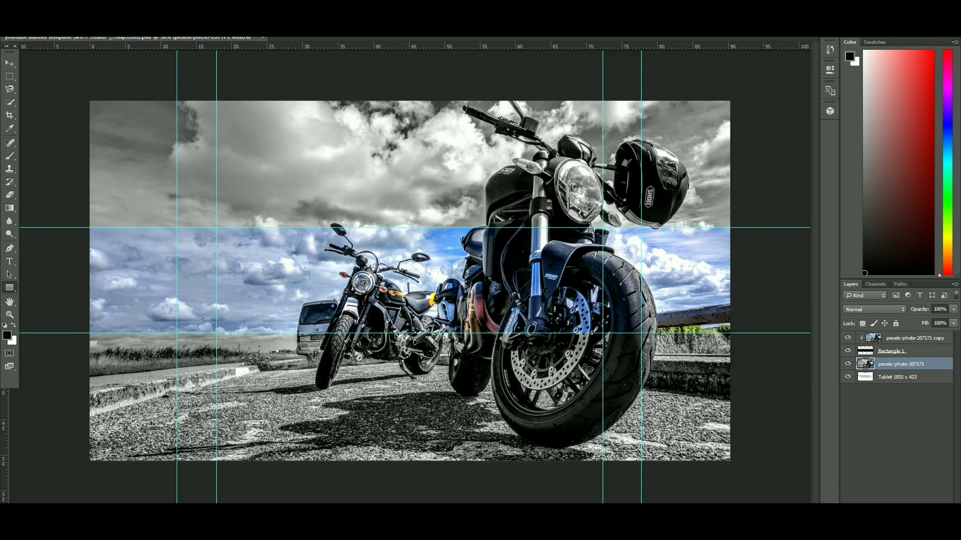
Apply a moderate Gaussian Blur to the black-and-white photo layer, keeping the motorcycles recognizable
left_click(158, 24)
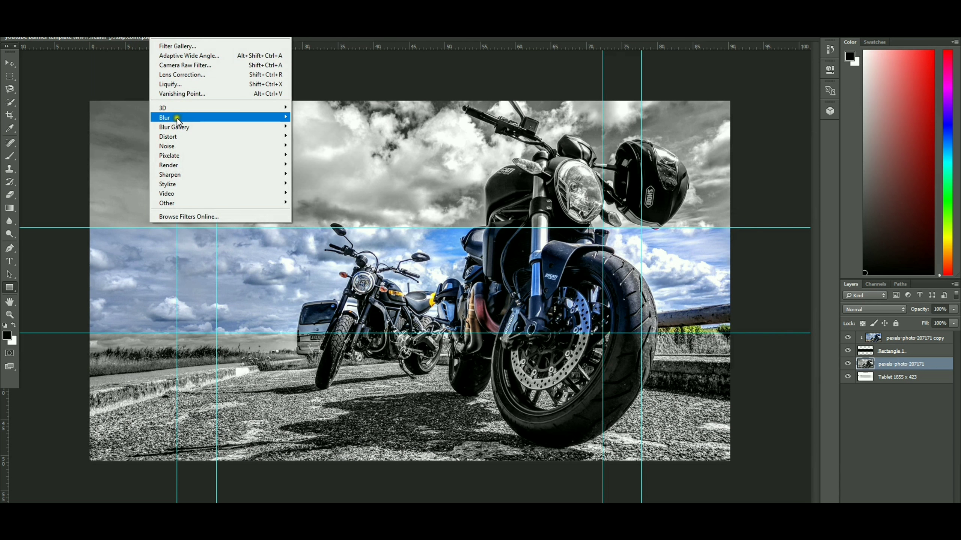
mouse_move(177, 118)
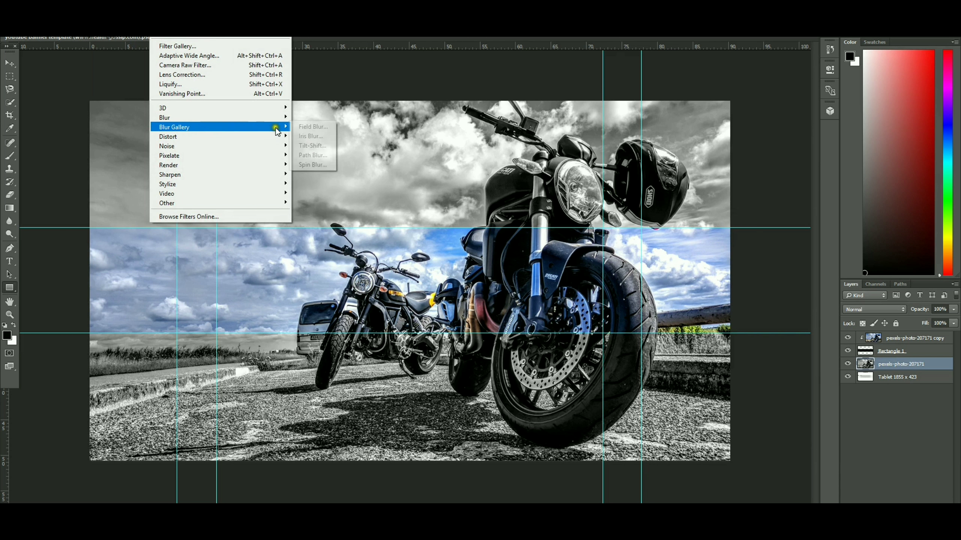
mouse_move(281, 129)
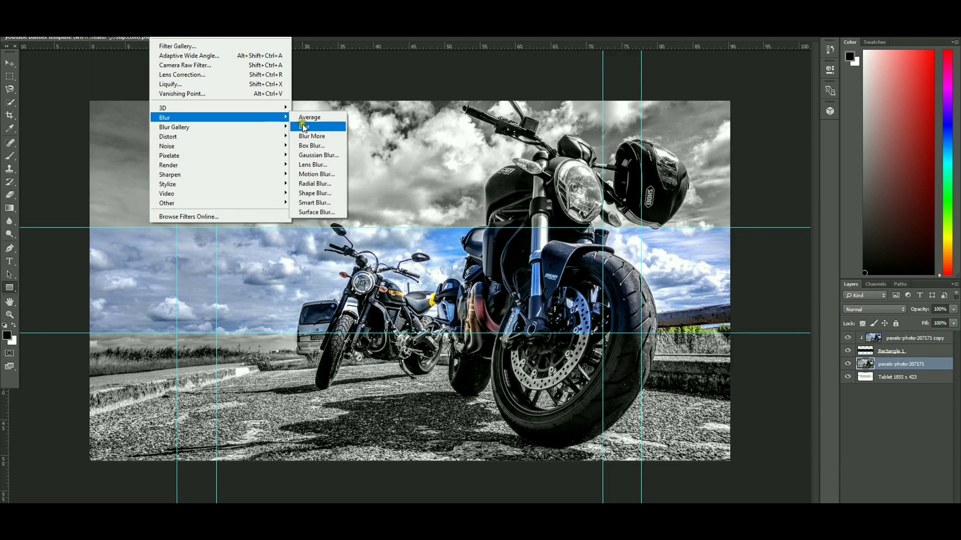
left_click(325, 160)
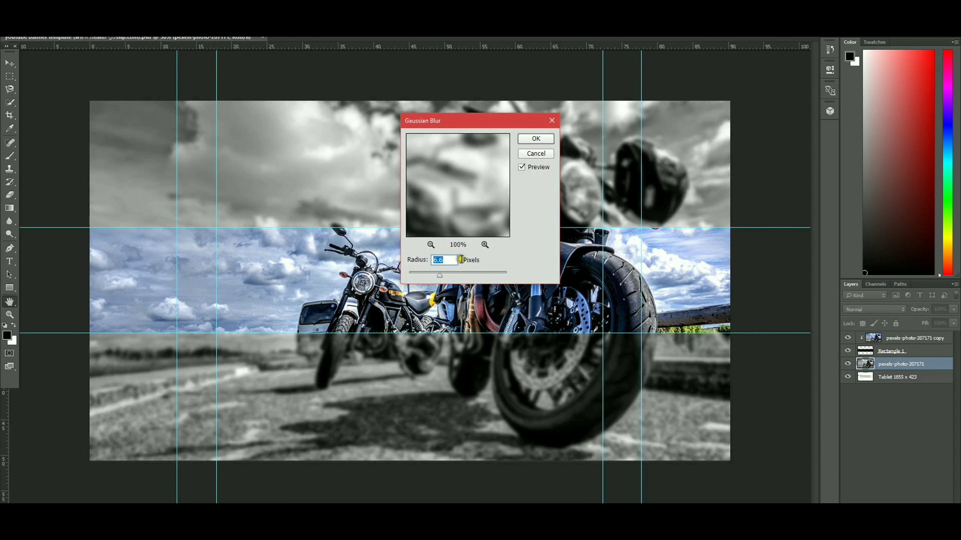
left_click_drag(442, 273, 452, 273)
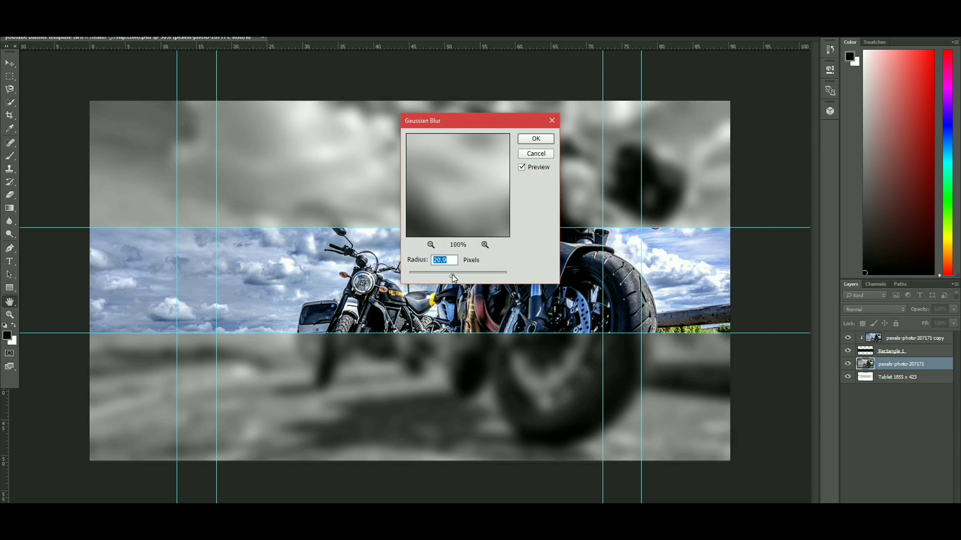
left_click_drag(452, 274, 441, 273)
left_click(519, 144)
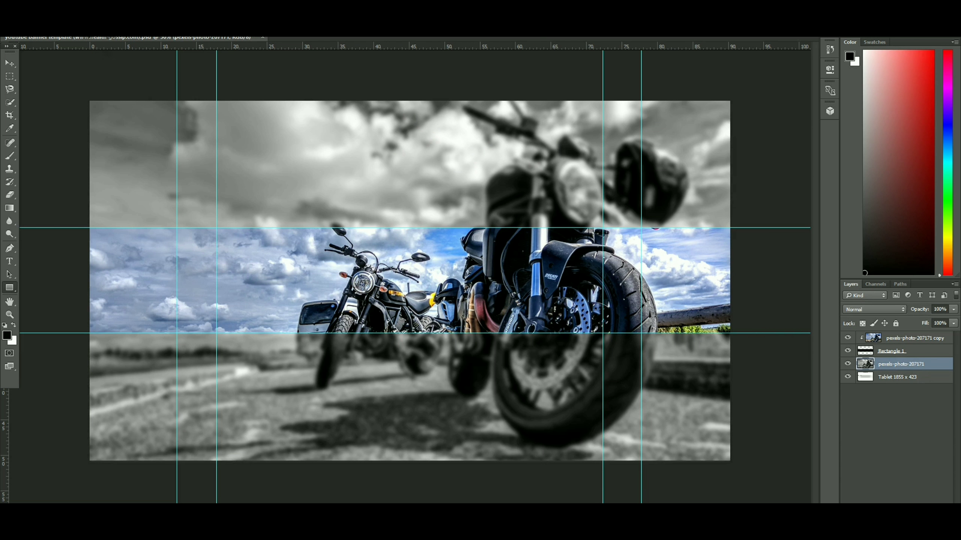
Darken the blurred photo layer by setting its brightness to -70 with Brightness/Contrast
left_click(65, 9)
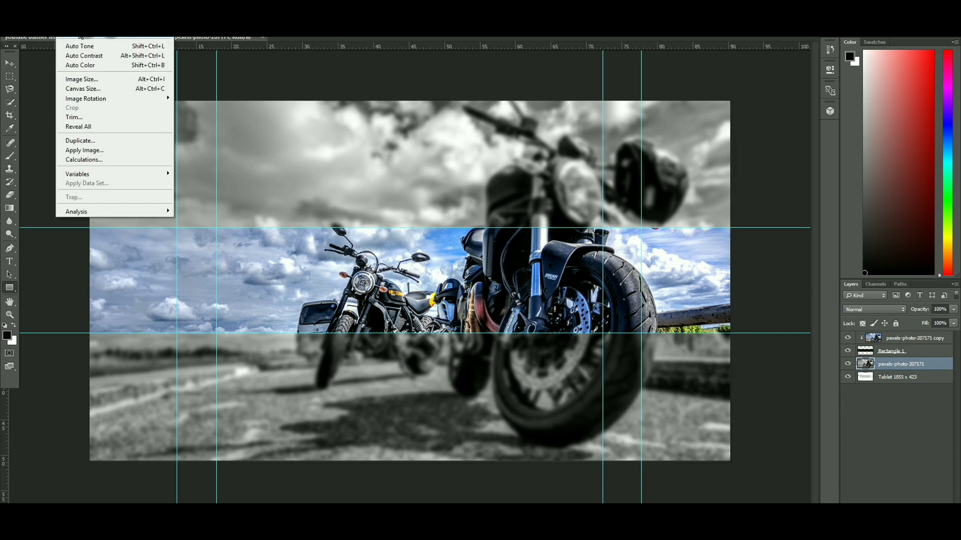
mouse_move(78, 34)
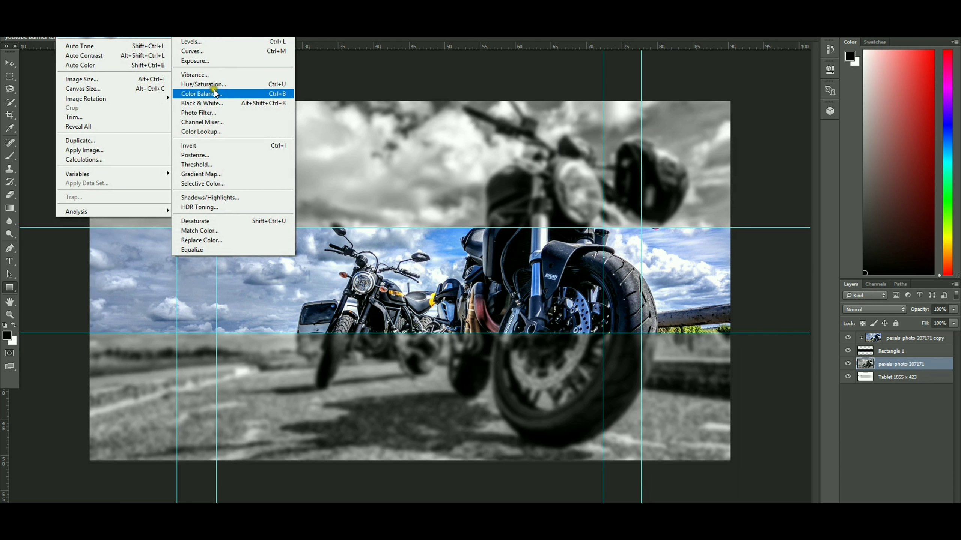
left_click(223, 35)
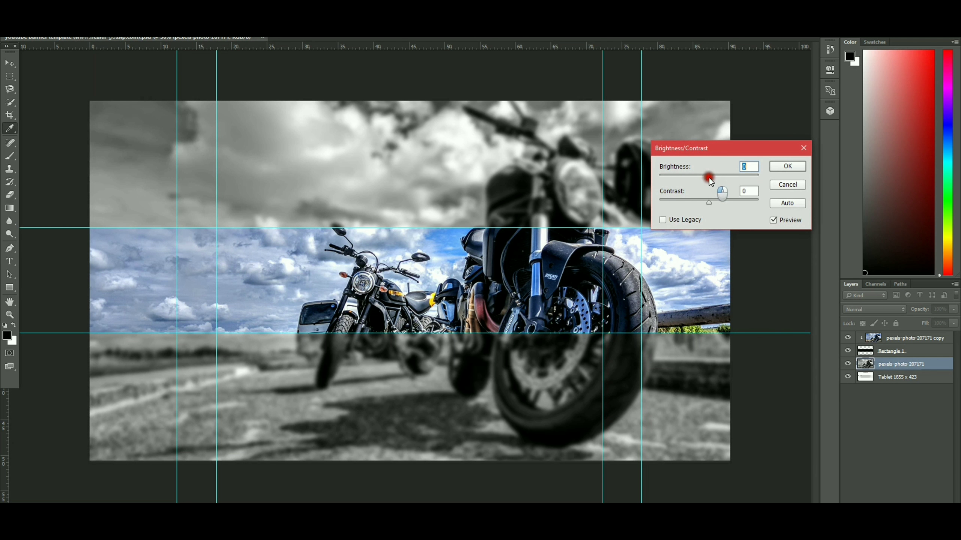
left_click_drag(709, 177, 686, 177)
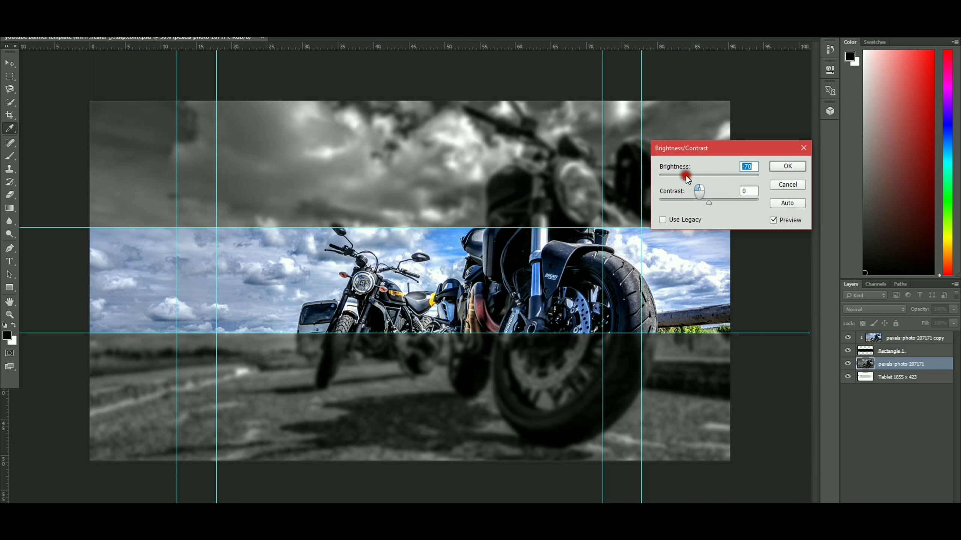
left_click(774, 167)
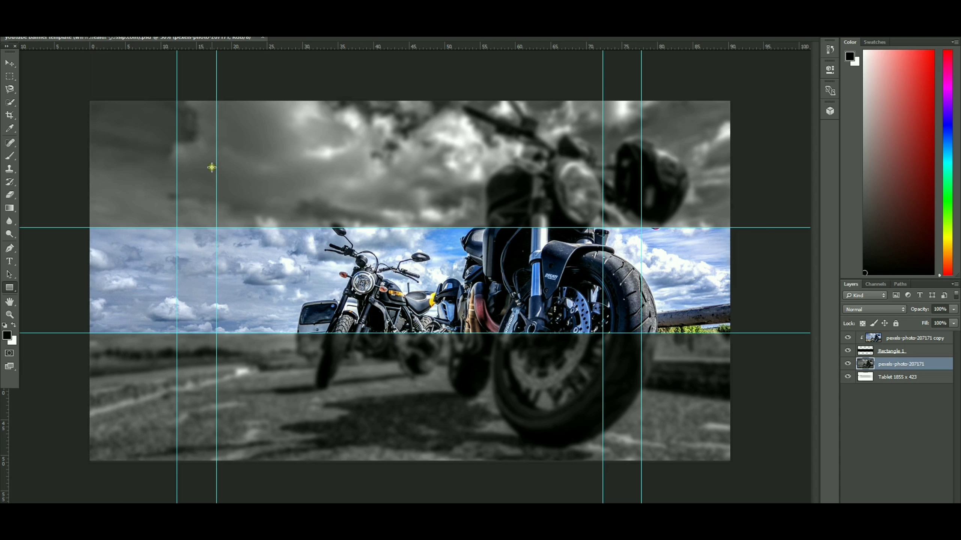
Add the white italic title "YOUR CHANNEL" over the coloured strip, above the clipped photo layer
left_click(899, 339)
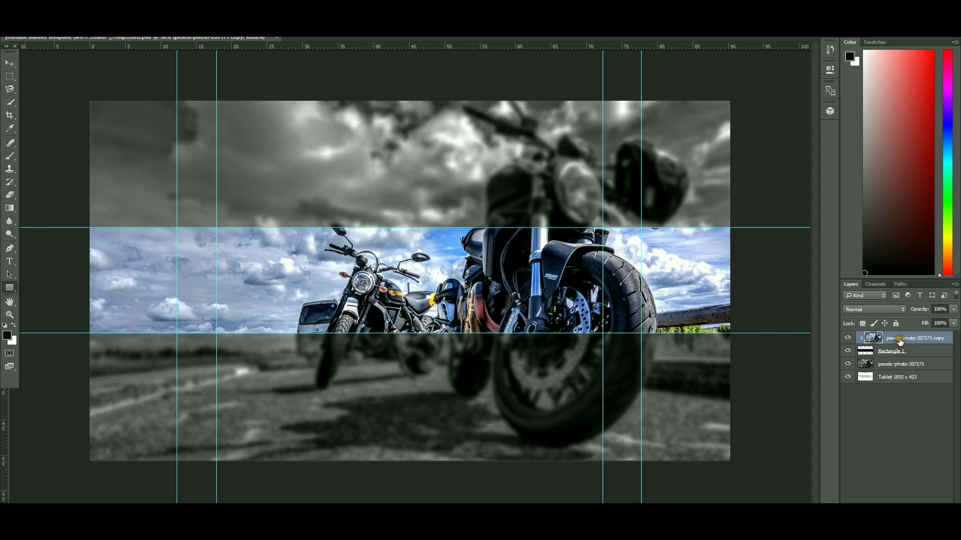
left_click(11, 263)
left_click(257, 291)
left_click(265, 283)
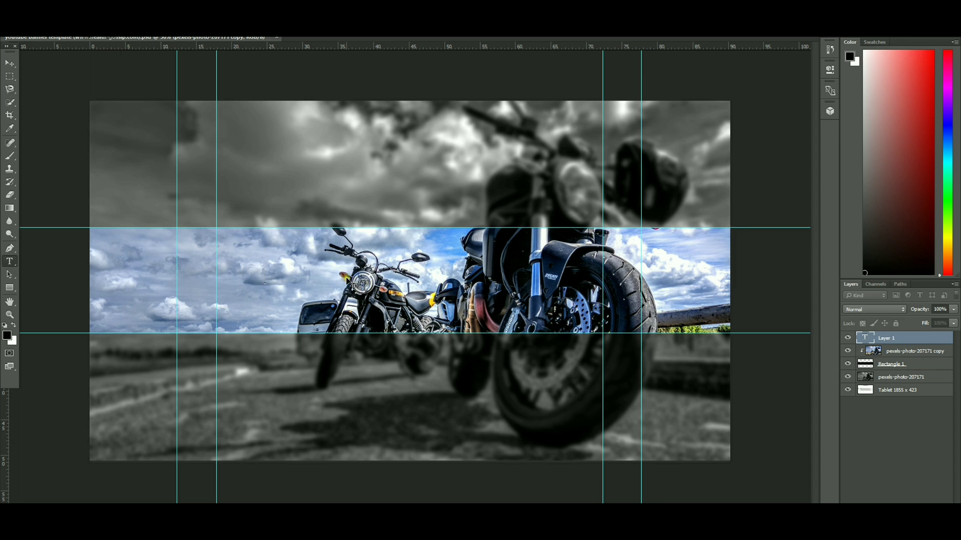
type("YOUR CHANNEL")
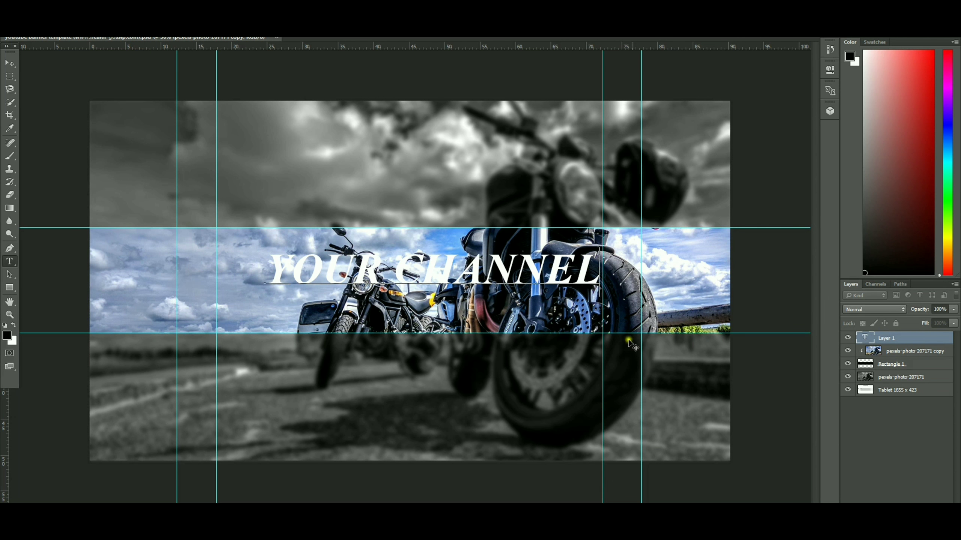
Commit the title text and move it to the middle of the safe zone between the guides
left_click(866, 339)
left_click(10, 63)
left_click_drag(401, 270, 376, 280)
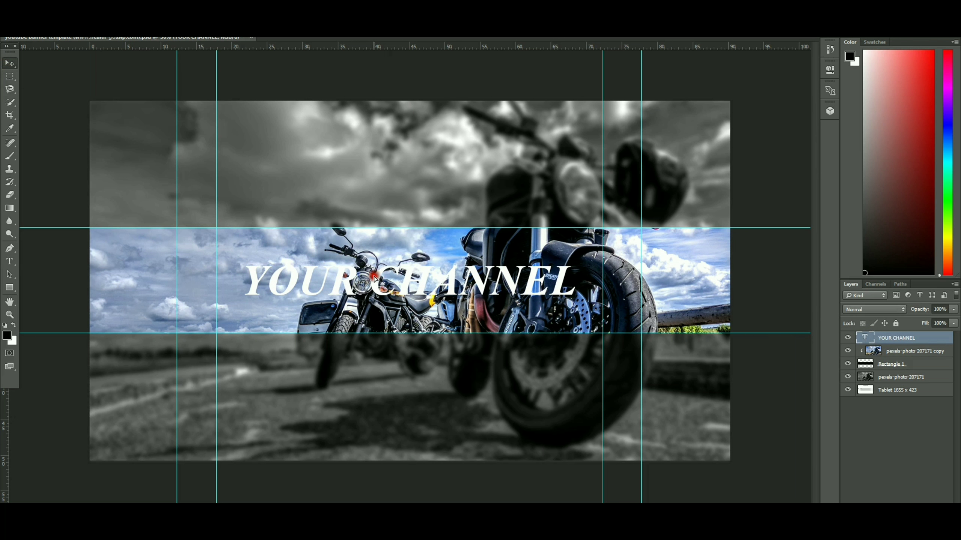